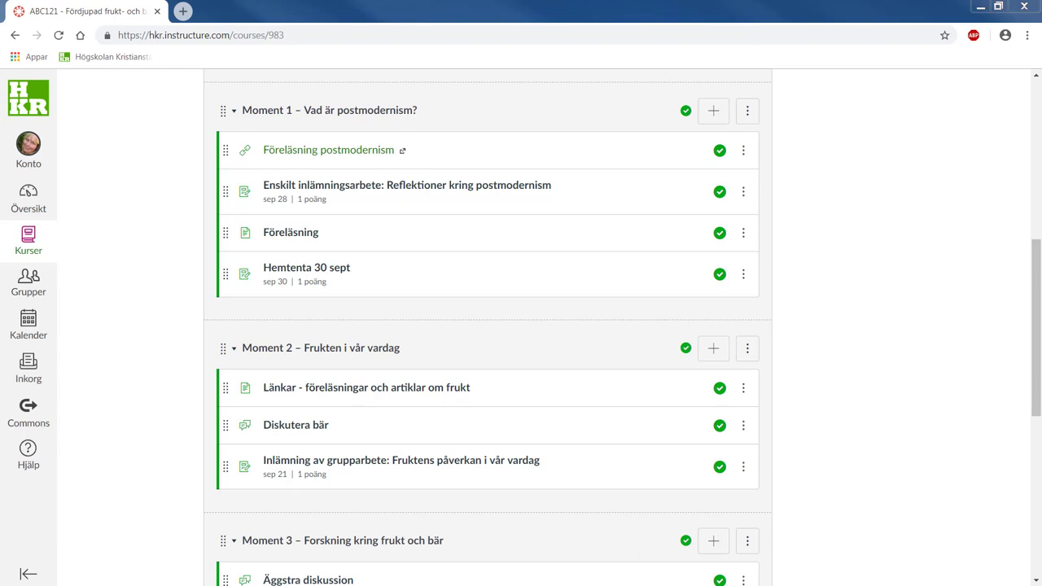
- Add a new quiz named "Film att reflektera kring inför 1 november" to the module Moment 1 – Vad är postmodernism?
{"action": "left_click", "coordinate": [713, 111]}
{"action": "left_click", "coordinate": [412, 225]}
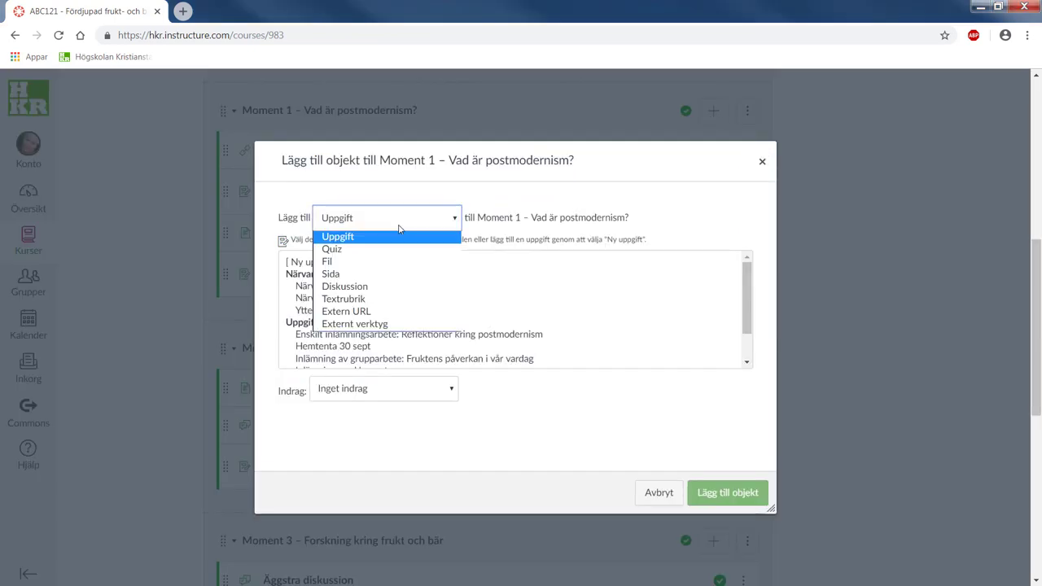
{"action": "left_click", "coordinate": [373, 248]}
{"action": "left_click", "coordinate": [317, 267]}
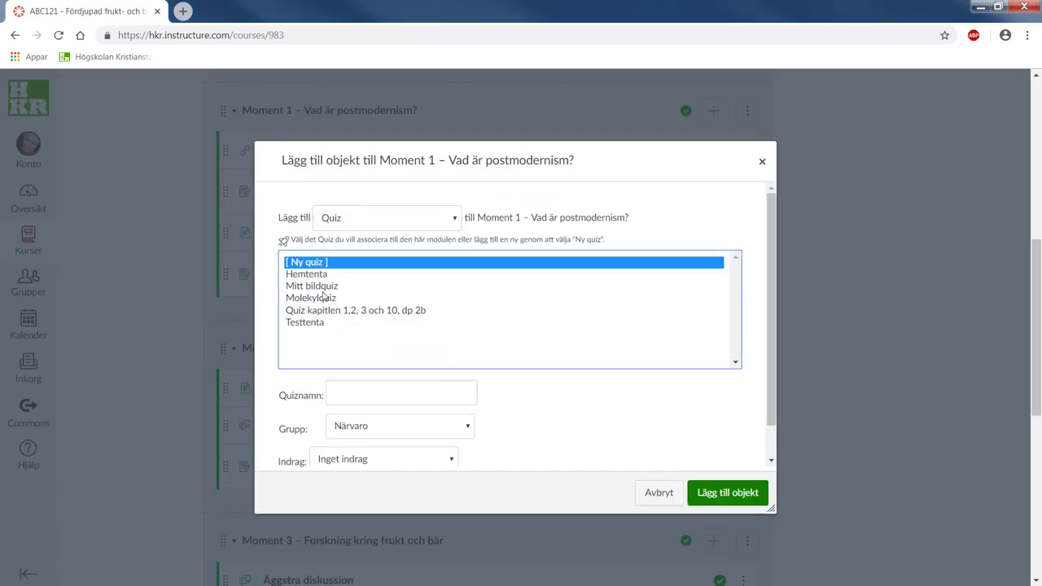
{"action": "left_click", "coordinate": [367, 399]}
{"action": "type", "text": "reflektera kring inför 1 november"}
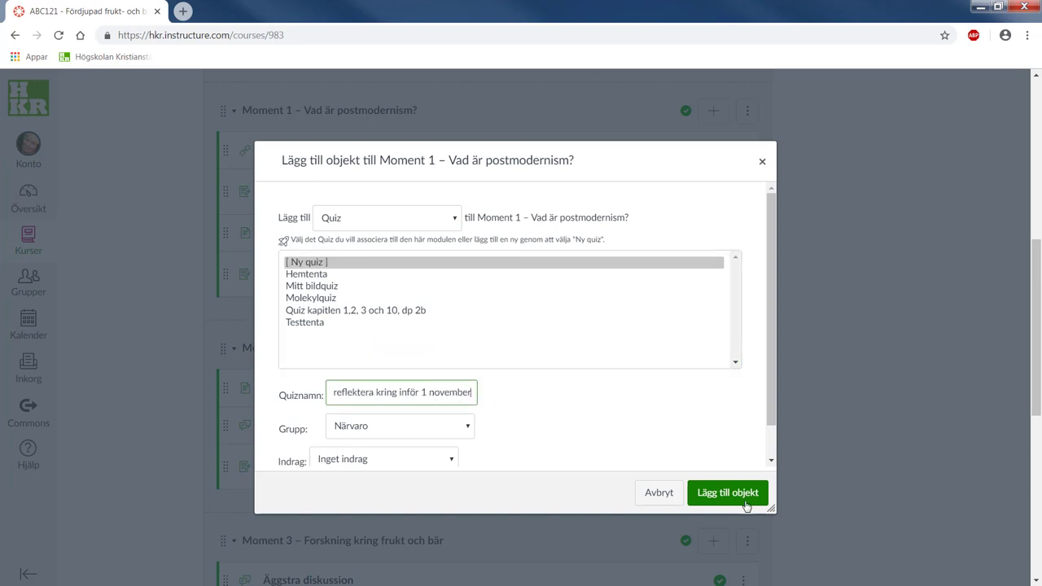
{"action": "key", "text": "Home"}
{"action": "type", "text": "Film att"}
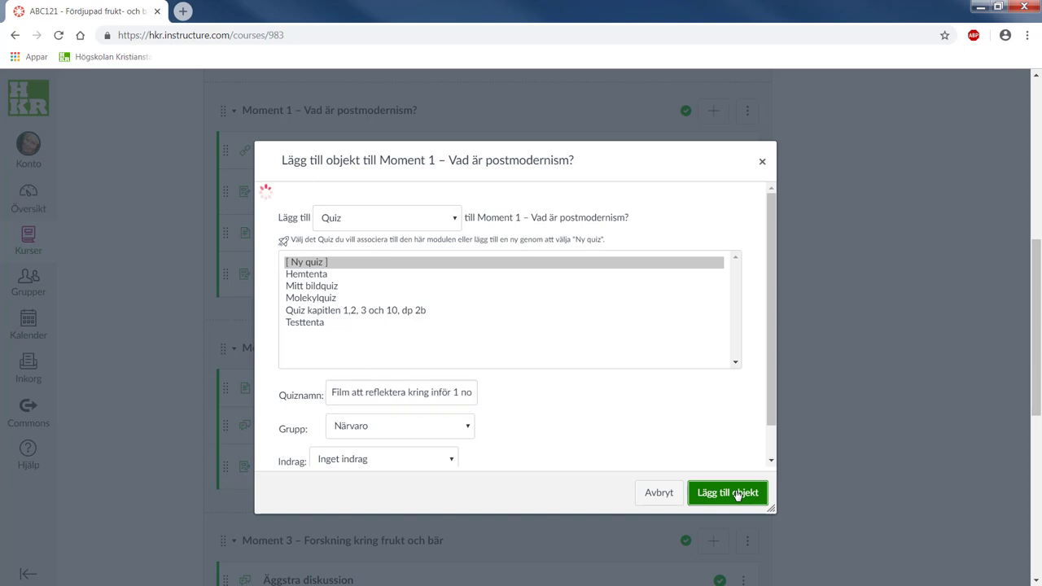
{"action": "left_click", "coordinate": [735, 495]}
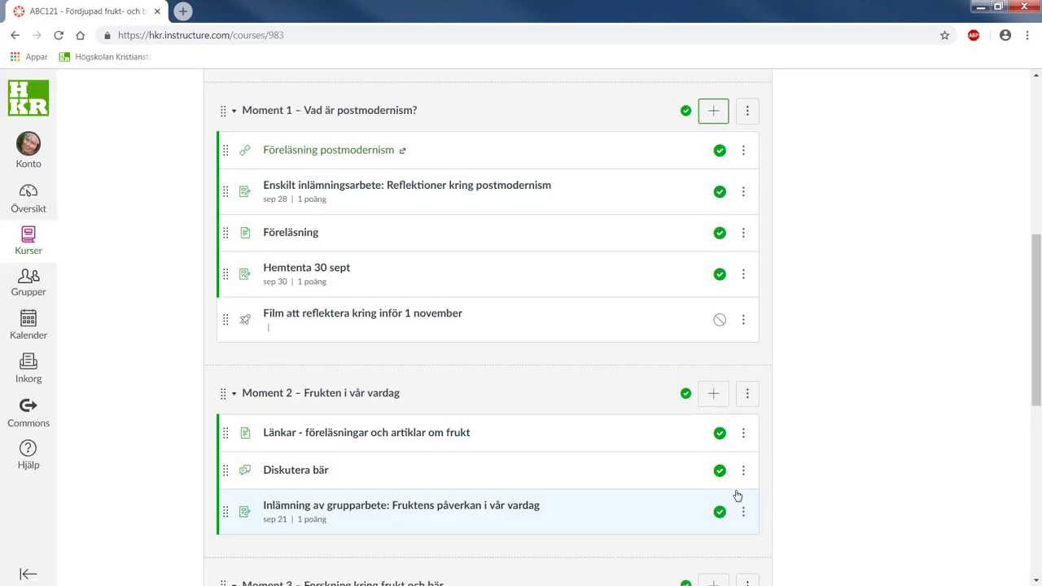
- Open the new quiz for editing and write its film reflection instructions, ending with "Klicka på Ta quiz för att komma vidare till filmen."
{"action": "left_click", "coordinate": [382, 315]}
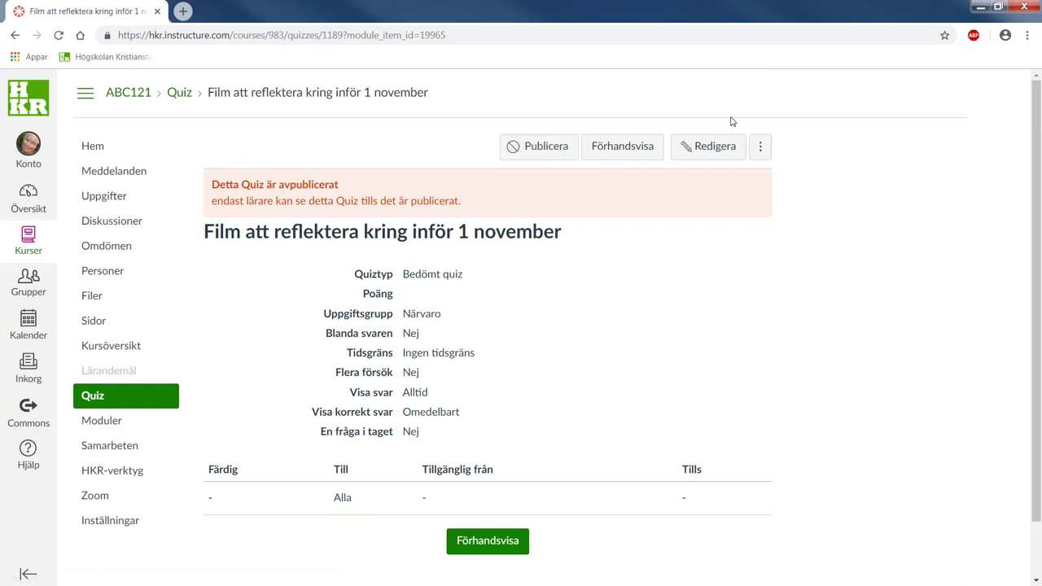
{"action": "left_click", "coordinate": [699, 153]}
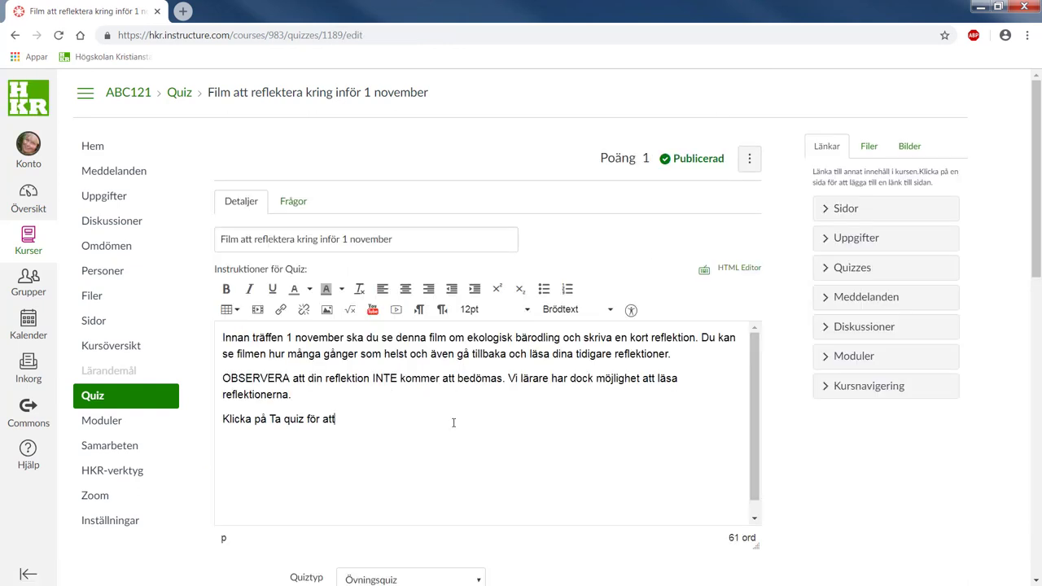
{"action": "type", "text": "komma vidare till"}
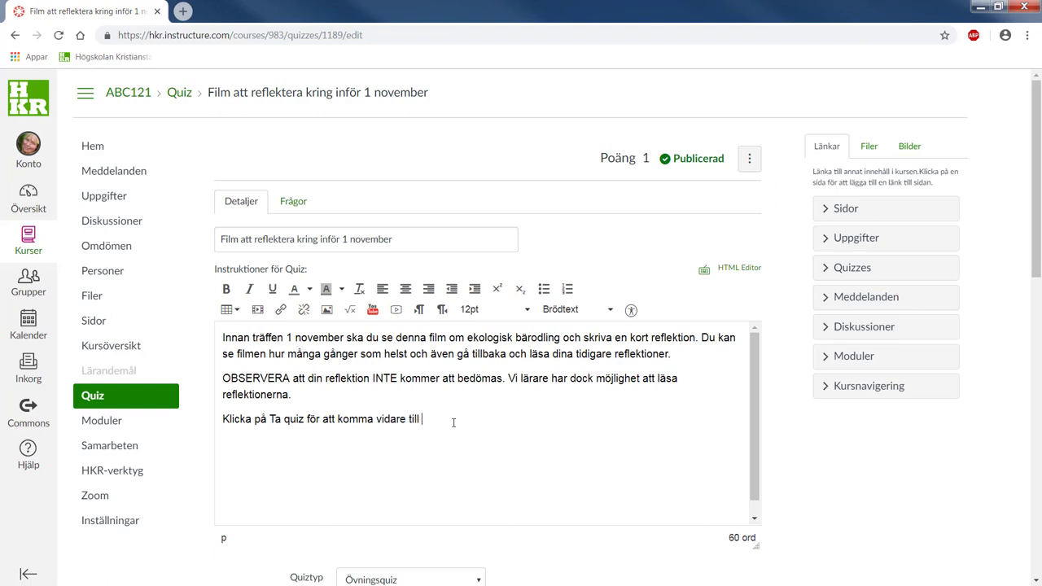
{"action": "type", "text": " filmen."}
- Set the quiz type to Övningsquiz, allow multiple attempts, and stop students from seeing the correct answers
{"action": "scroll", "coordinate": [873, 452], "scroll_direction": "down", "scroll_amount": 6}
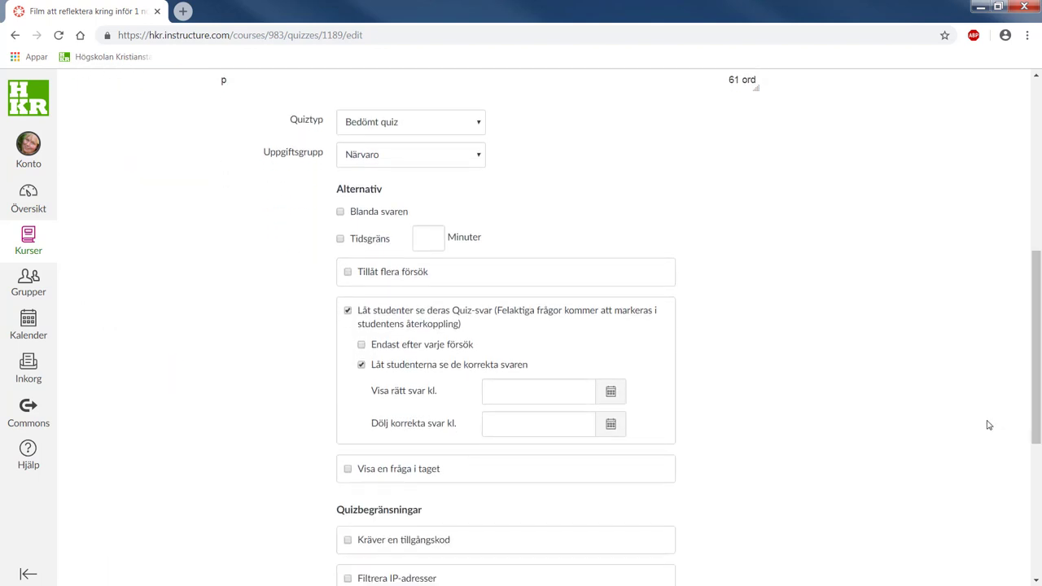
{"action": "left_click", "coordinate": [477, 123]}
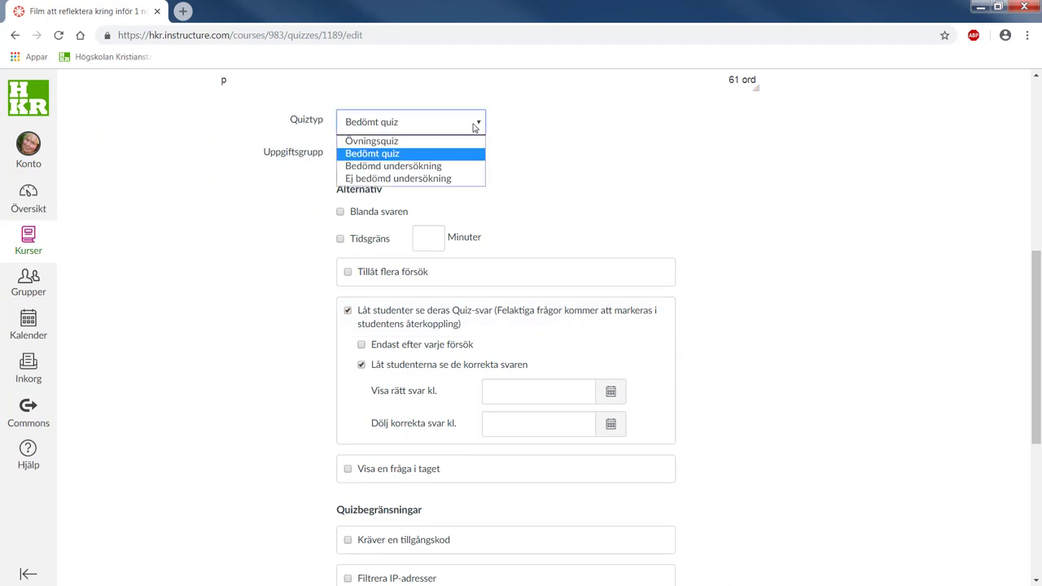
{"action": "left_click", "coordinate": [425, 142]}
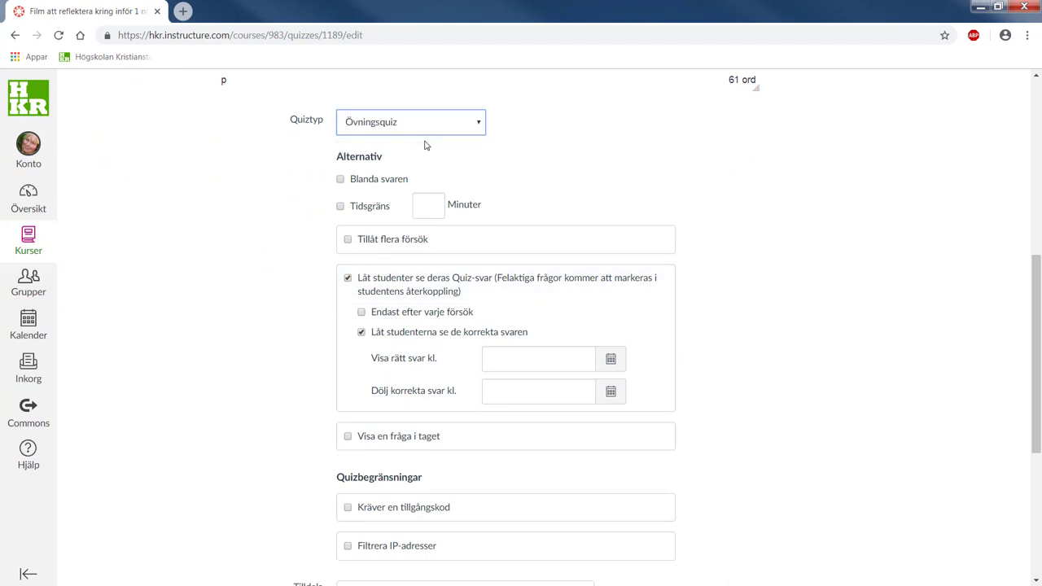
{"action": "left_click", "coordinate": [348, 241]}
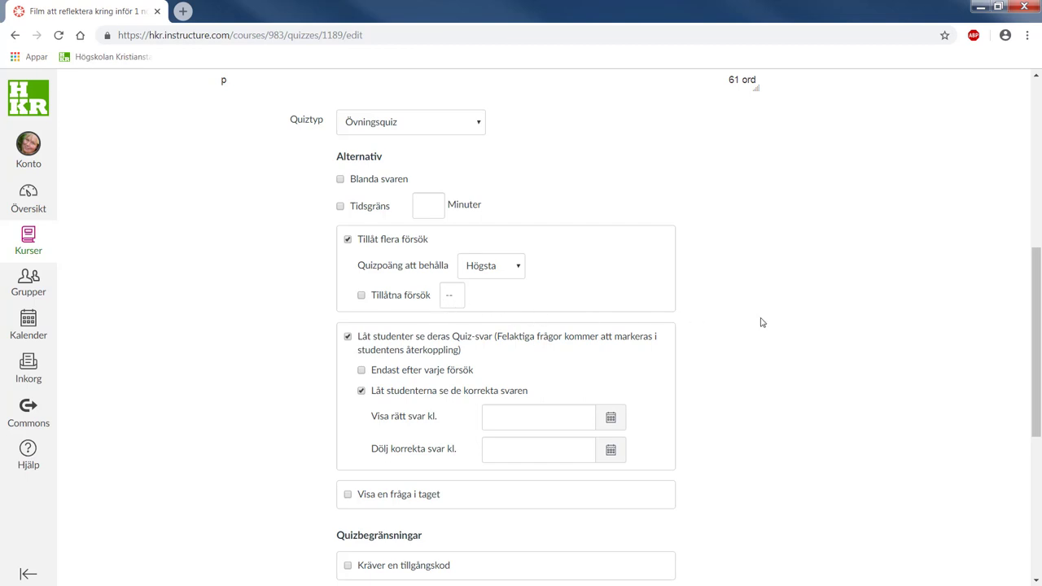
{"action": "left_click", "coordinate": [361, 393]}
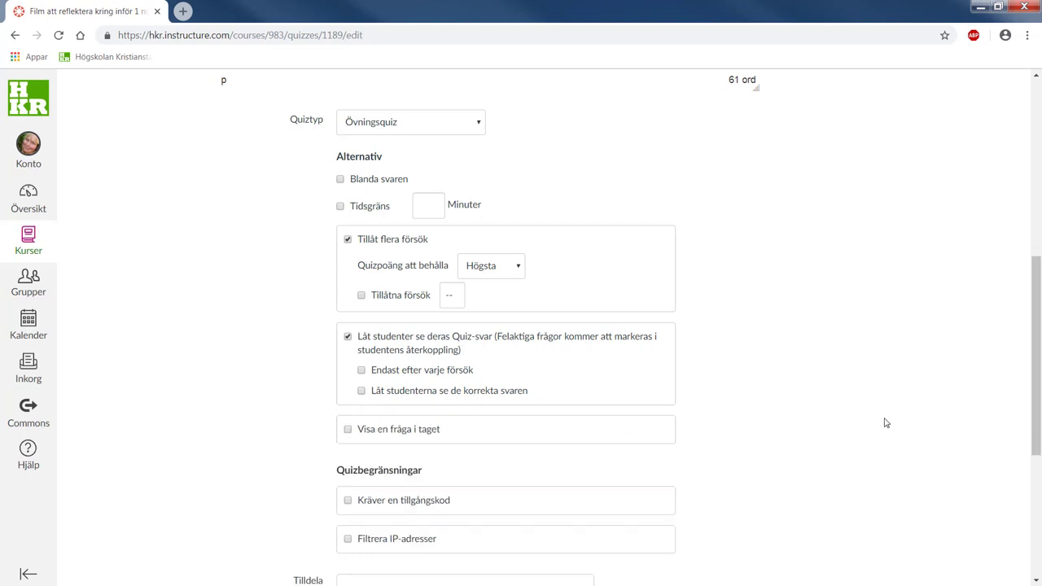
- Set the quiz's due date to 1 November 2018 at 23:59 and save the quiz
{"action": "left_click_drag", "start_coordinate": [1034, 367], "coordinate": [1035, 448]}
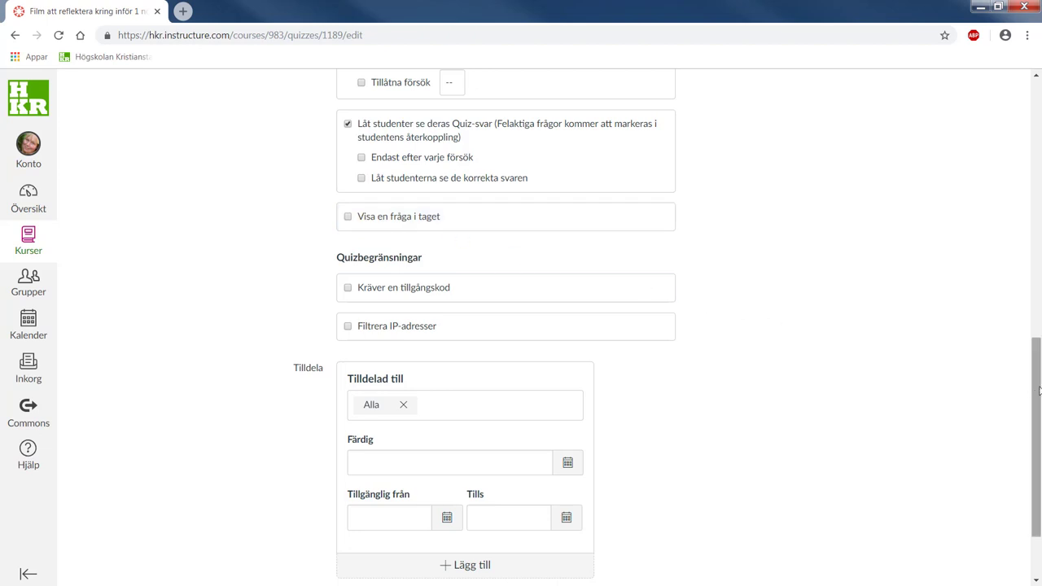
{"action": "left_click_drag", "start_coordinate": [1038, 391], "coordinate": [1038, 430]}
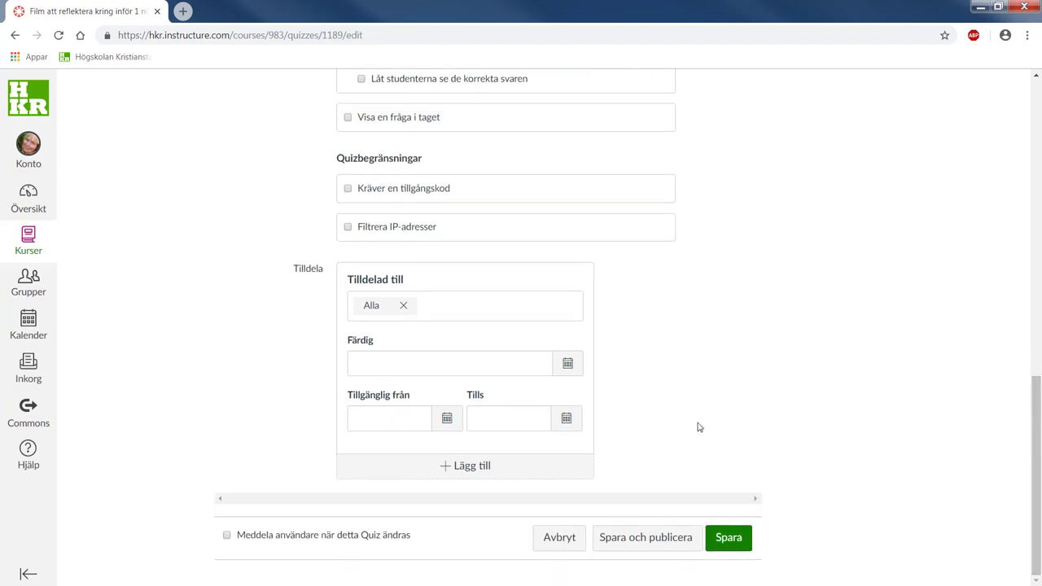
{"action": "left_click", "coordinate": [567, 365]}
{"action": "left_click", "coordinate": [499, 387]}
{"action": "left_click", "coordinate": [428, 432]}
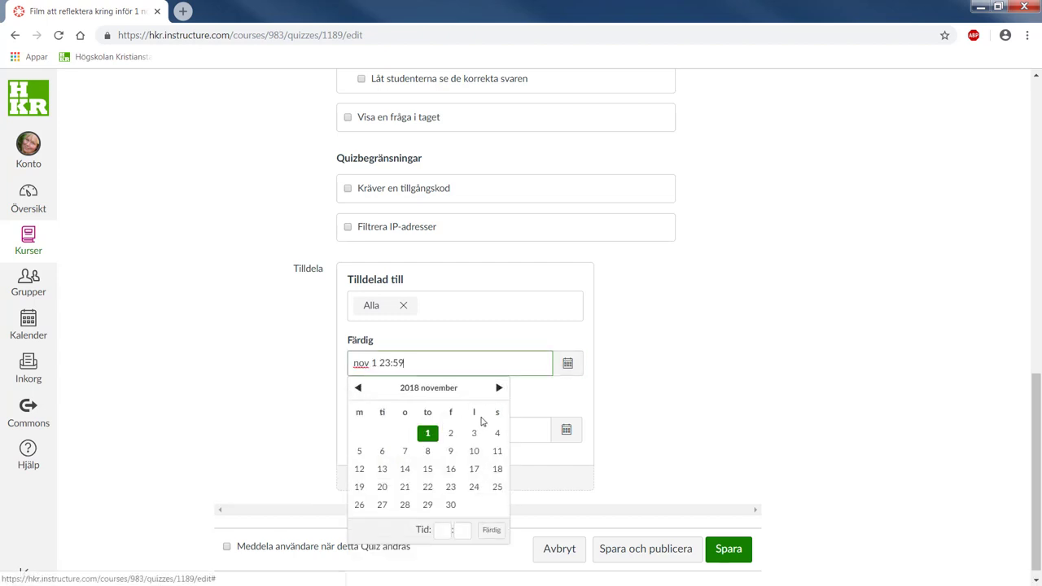
{"action": "left_click", "coordinate": [708, 407]}
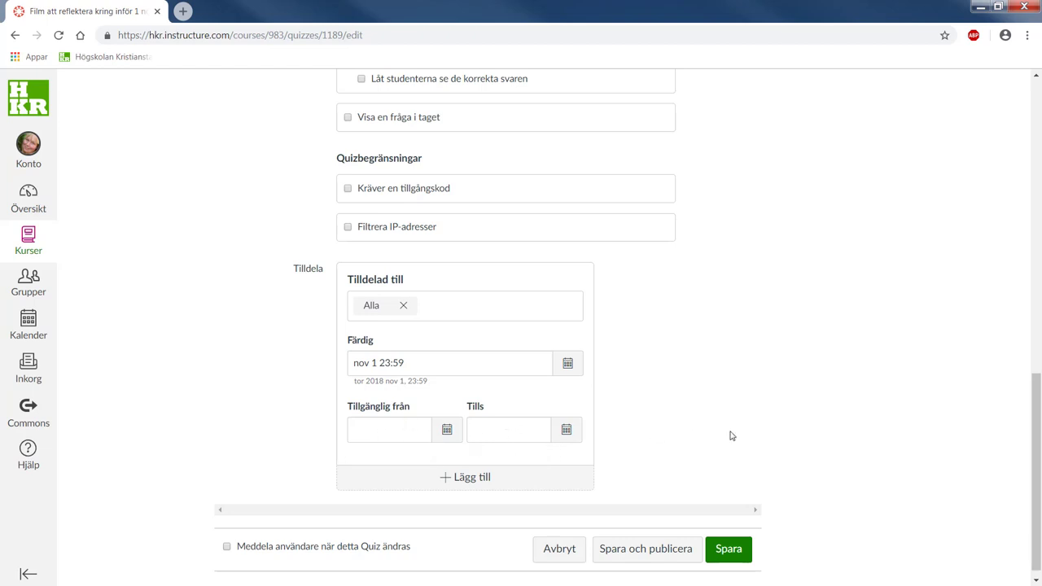
{"action": "left_click", "coordinate": [729, 549]}
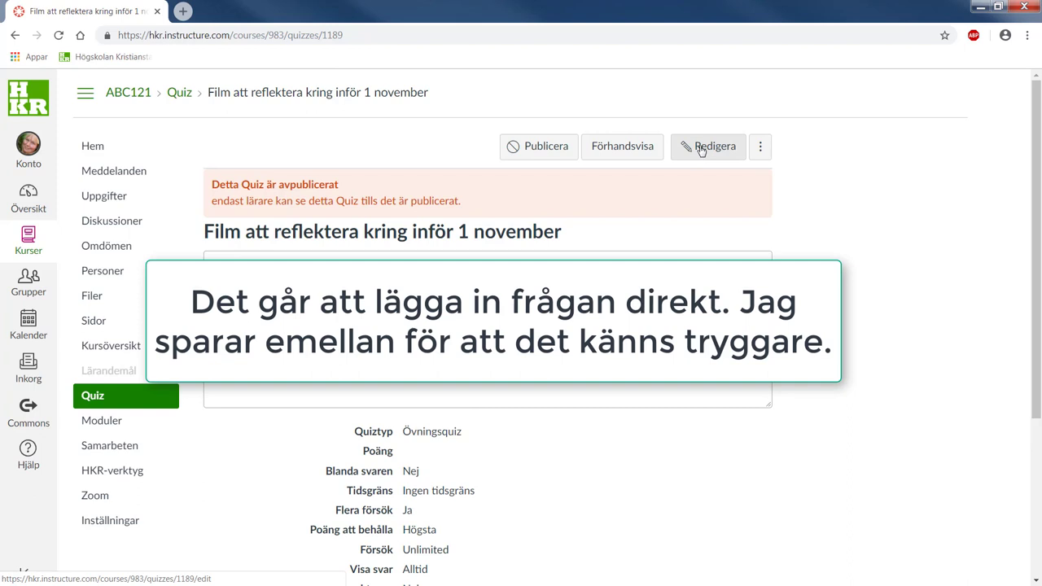
- Reopen the quiz for editing and add a new question of type Uppsatsfråga
{"action": "left_click", "coordinate": [701, 150]}
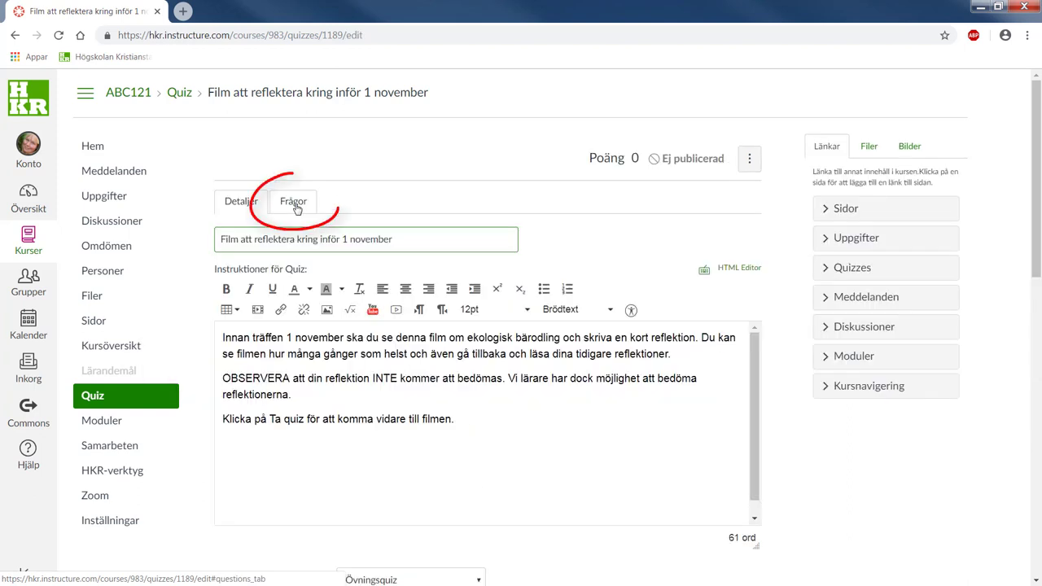
{"action": "left_click", "coordinate": [295, 204]}
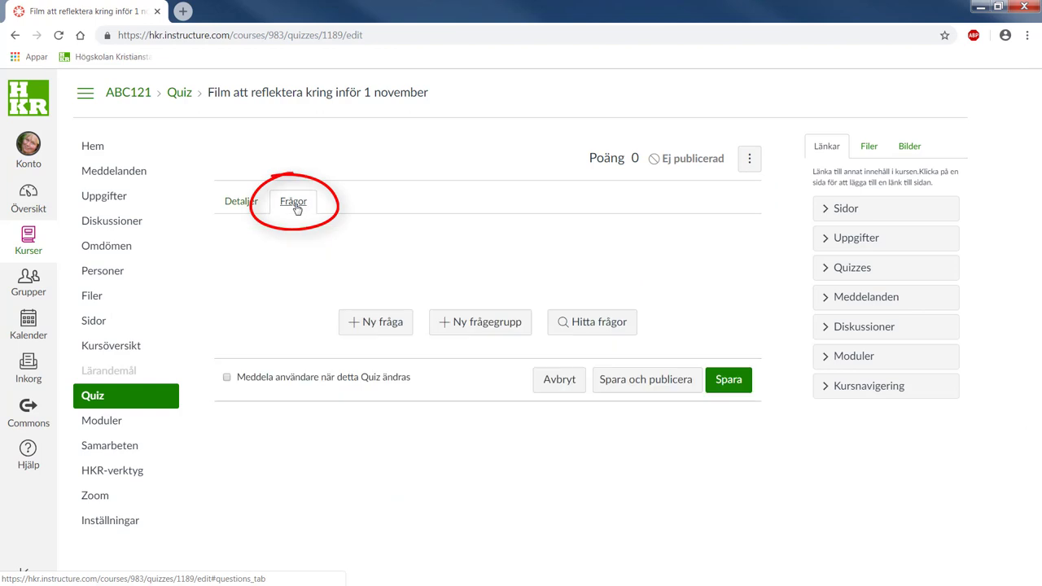
{"action": "left_click", "coordinate": [382, 325]}
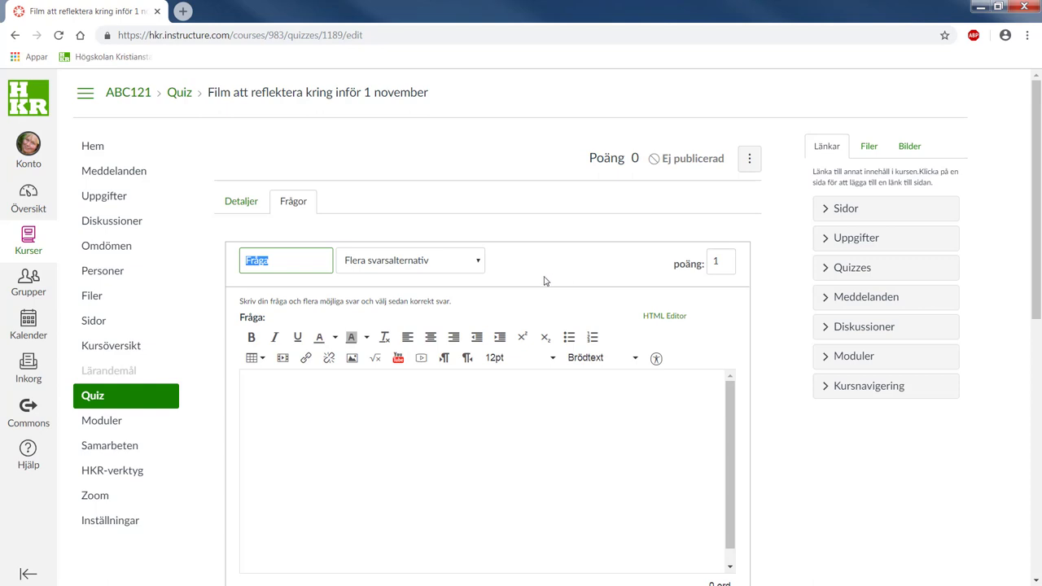
{"action": "left_click", "coordinate": [479, 263]}
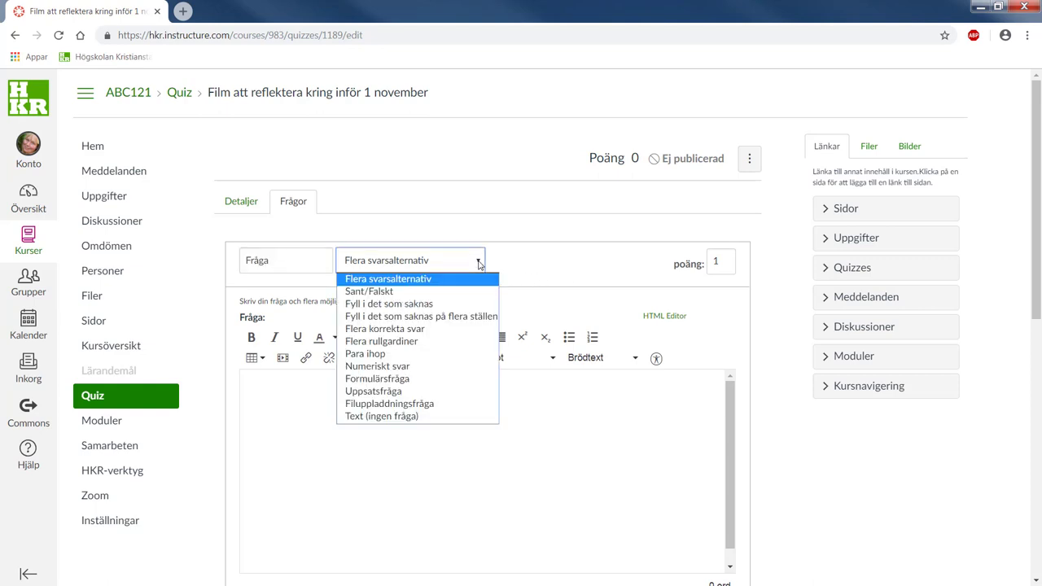
{"action": "left_click", "coordinate": [381, 398]}
{"action": "scroll", "coordinate": [315, 286], "scroll_direction": "down", "scroll_amount": 2}
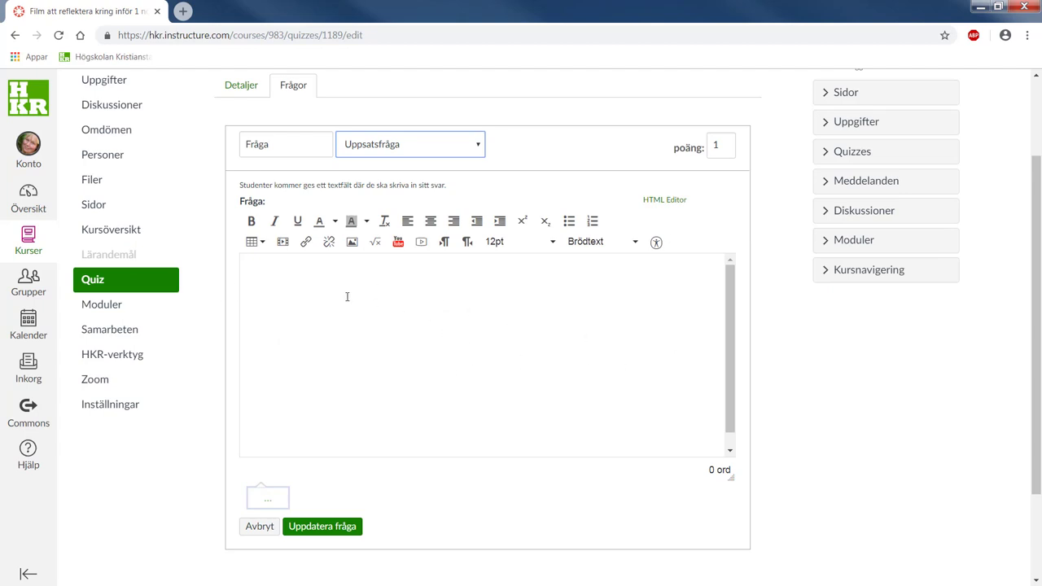
- Embed the YouTube film in the question text by pasting its copied iframe embed code
{"action": "left_click", "coordinate": [302, 278]}
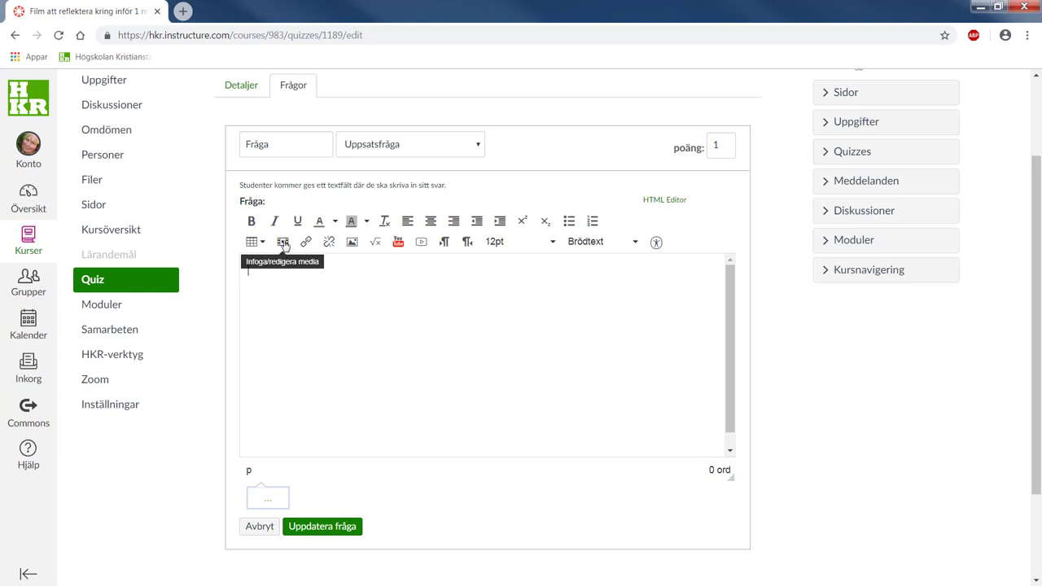
{"action": "left_click", "coordinate": [284, 243]}
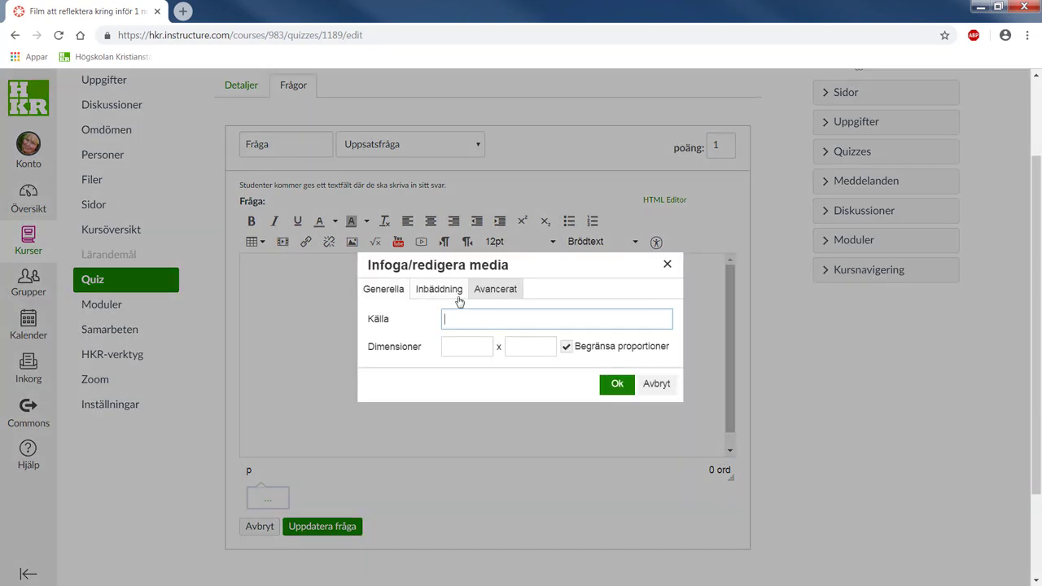
{"action": "left_click", "coordinate": [435, 291]}
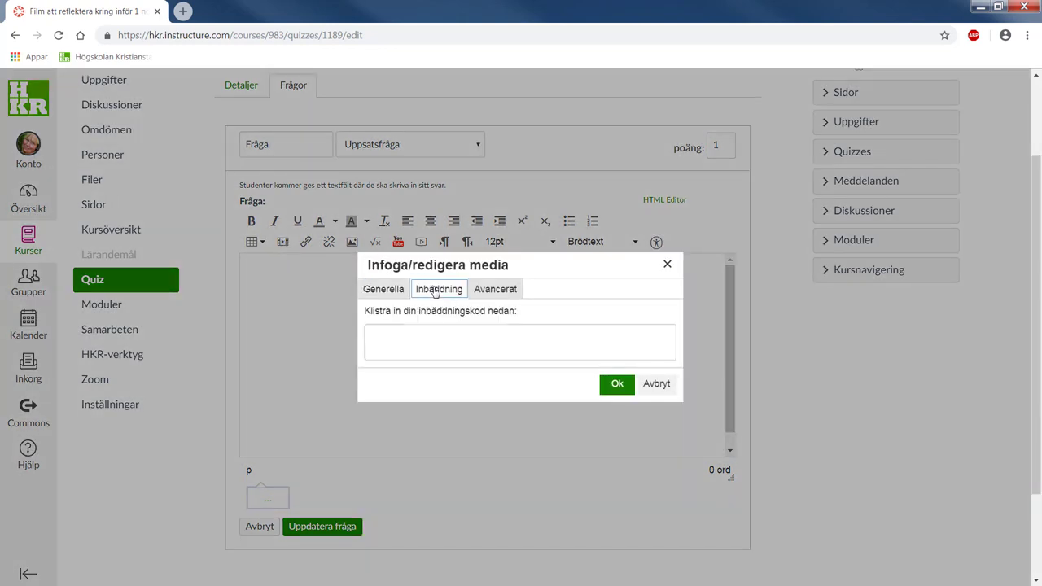
{"action": "left_click", "coordinate": [449, 341]}
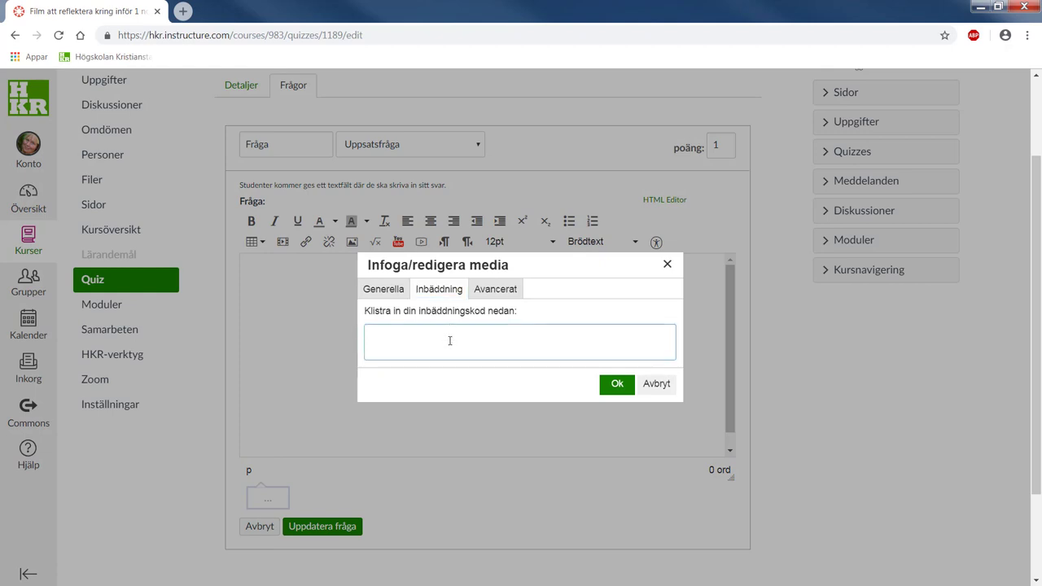
{"action": "right_click", "coordinate": [450, 341]}
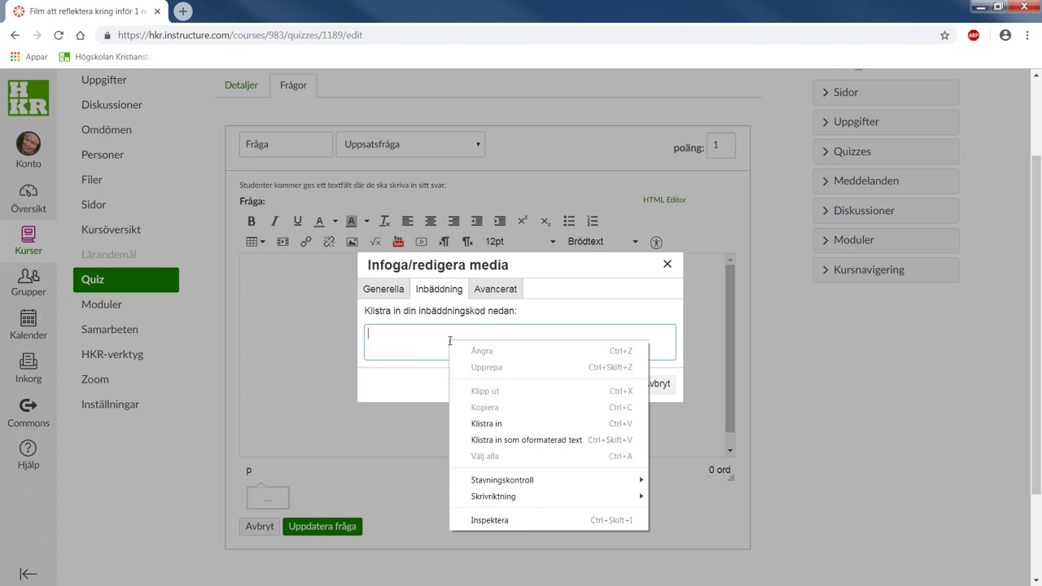
{"action": "left_click", "coordinate": [499, 425]}
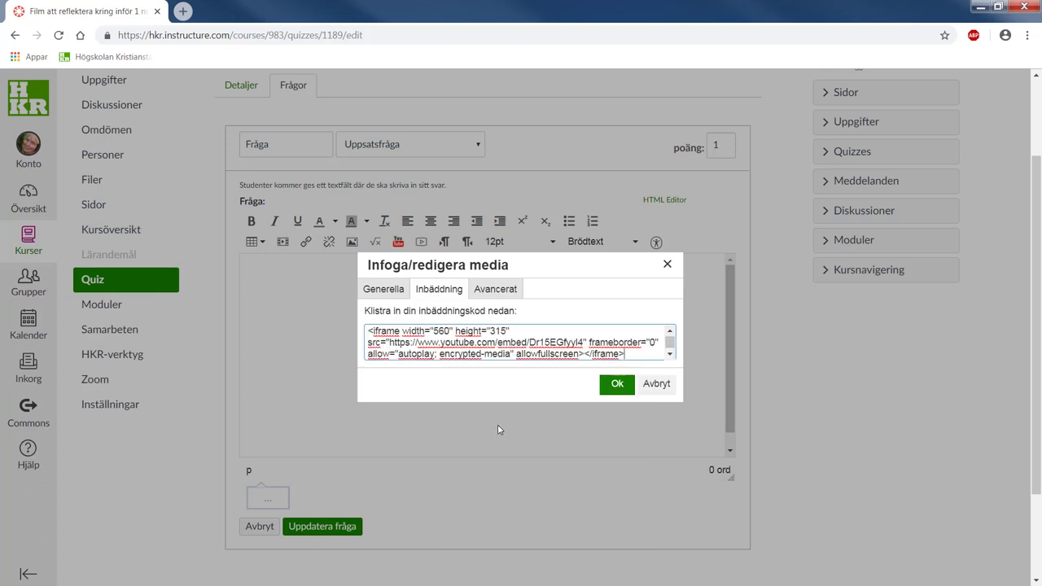
{"action": "left_click", "coordinate": [618, 384]}
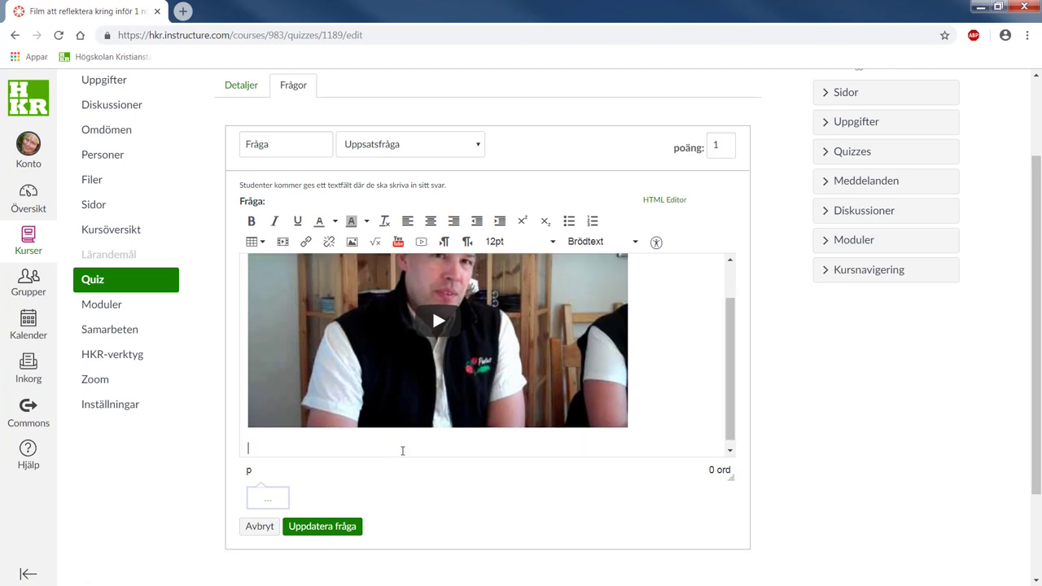
- Write "Skriv en kort reflektion kring hur du ser på ekologiskt och lokalt i relation till postmodernism." below the video and save and publish the quiz
{"action": "type", "text": "Skriv en kort reflektion kring hur du ser på ekologiskt och lokalt i relation till postmodernism"}
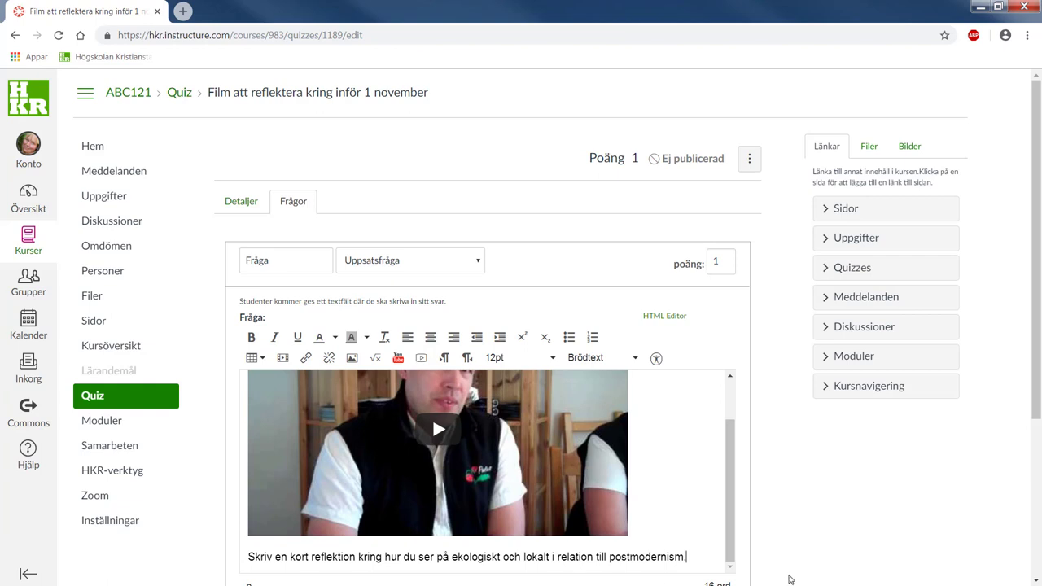
{"action": "scroll", "coordinate": [884, 478], "scroll_direction": "down", "scroll_amount": 1}
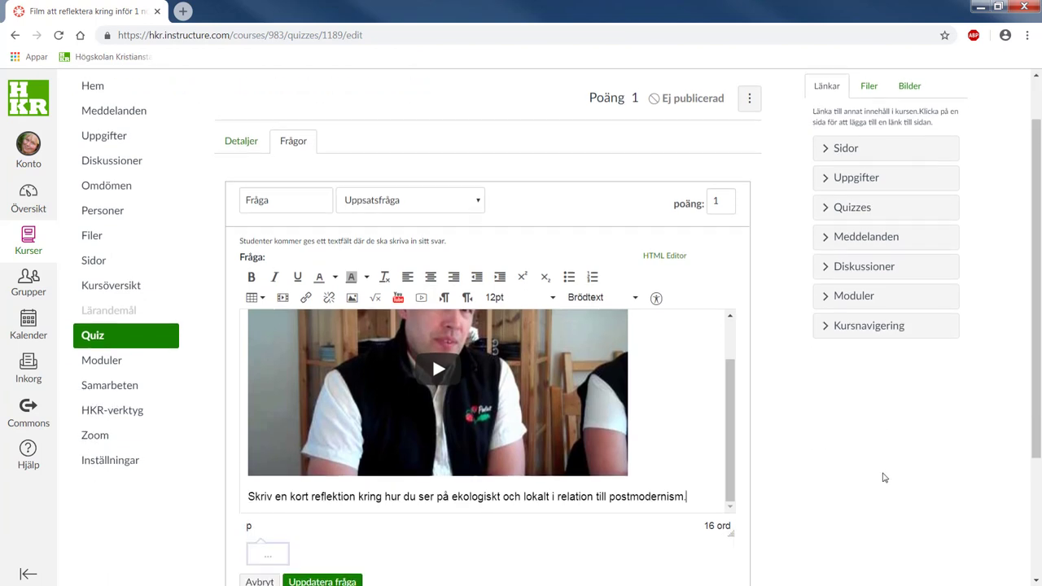
{"action": "scroll", "coordinate": [884, 478], "scroll_direction": "down", "scroll_amount": 2}
{"action": "left_click", "coordinate": [349, 452]}
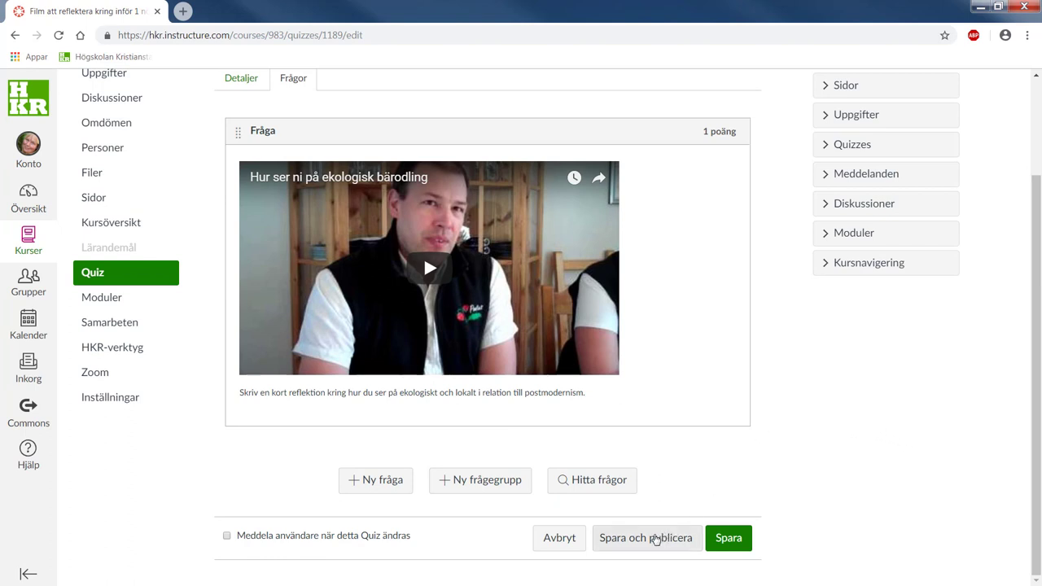
{"action": "left_click", "coordinate": [656, 539]}
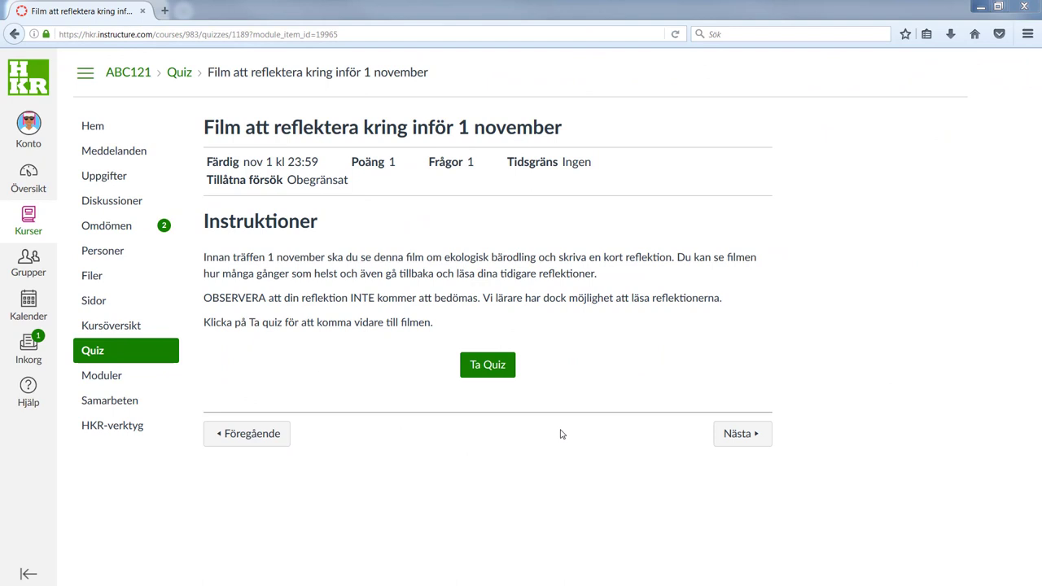
- Take the quiz, answering "Ekologiskt och lokalt är centrala begrepp i den postmoderna diskursen. Efter att ha sett filmen tycker jag lokalt bör ges större tyngd."
{"action": "left_click", "coordinate": [483, 367]}
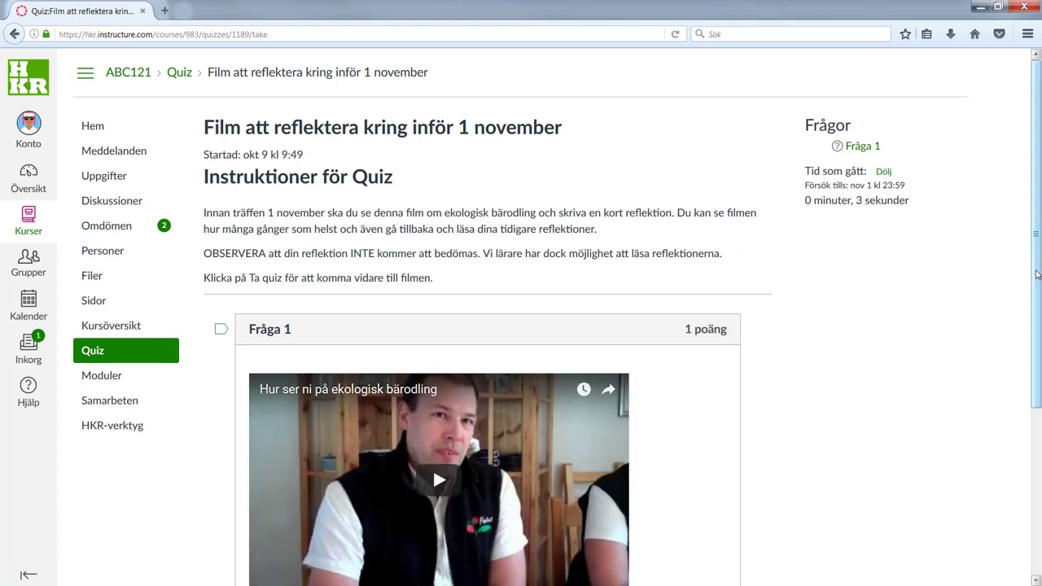
{"action": "left_click_drag", "start_coordinate": [1038, 274], "coordinate": [1037, 399]}
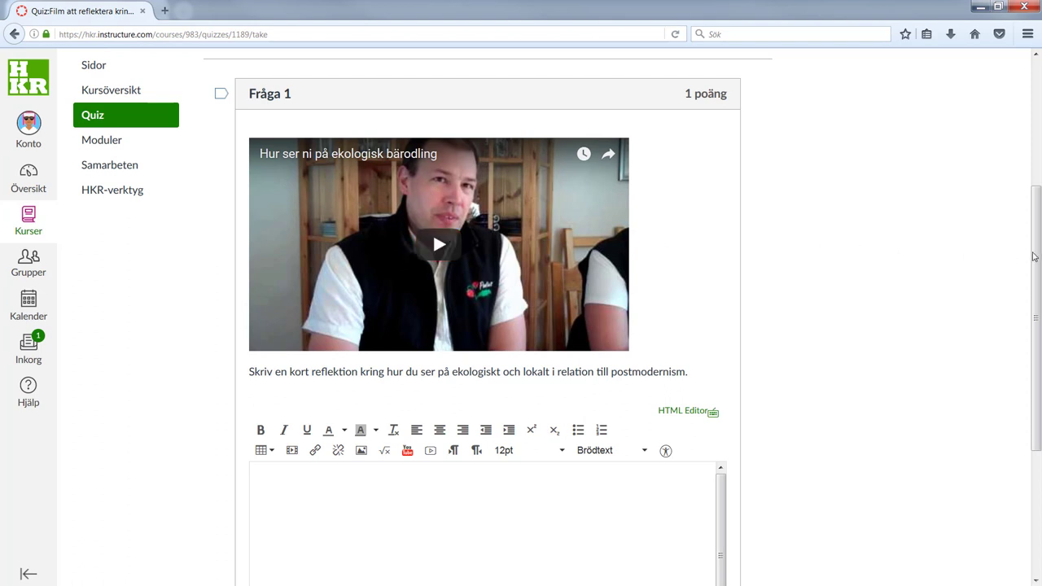
{"action": "left_click_drag", "start_coordinate": [1039, 256], "coordinate": [1038, 356]}
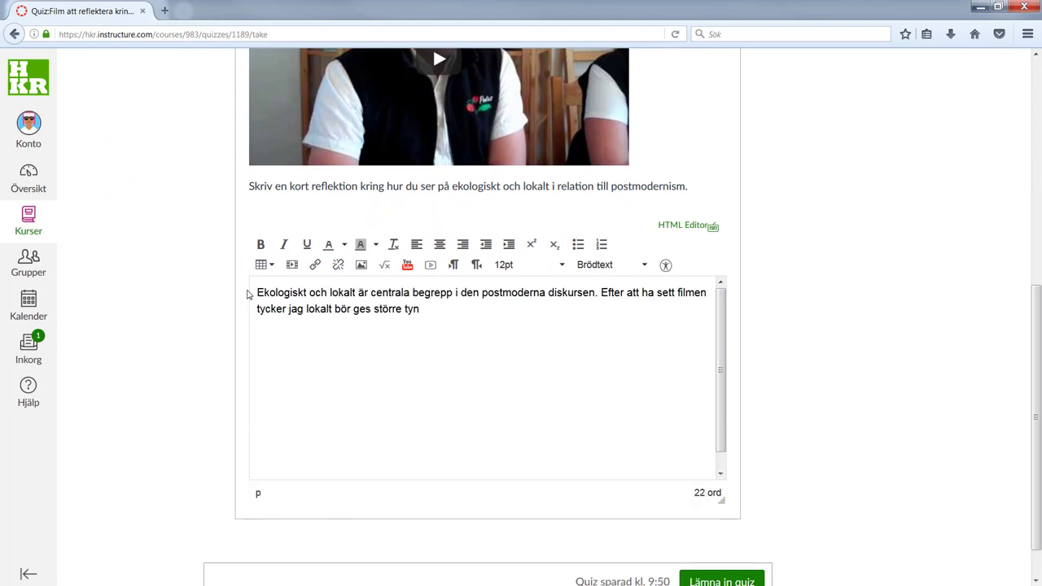
{"action": "type", "text": "gd."}
- Submit the completed quiz and review the submitted answer to Fråga 1 together with the attempt history
{"action": "scroll", "coordinate": [844, 382], "scroll_direction": "down", "scroll_amount": 1}
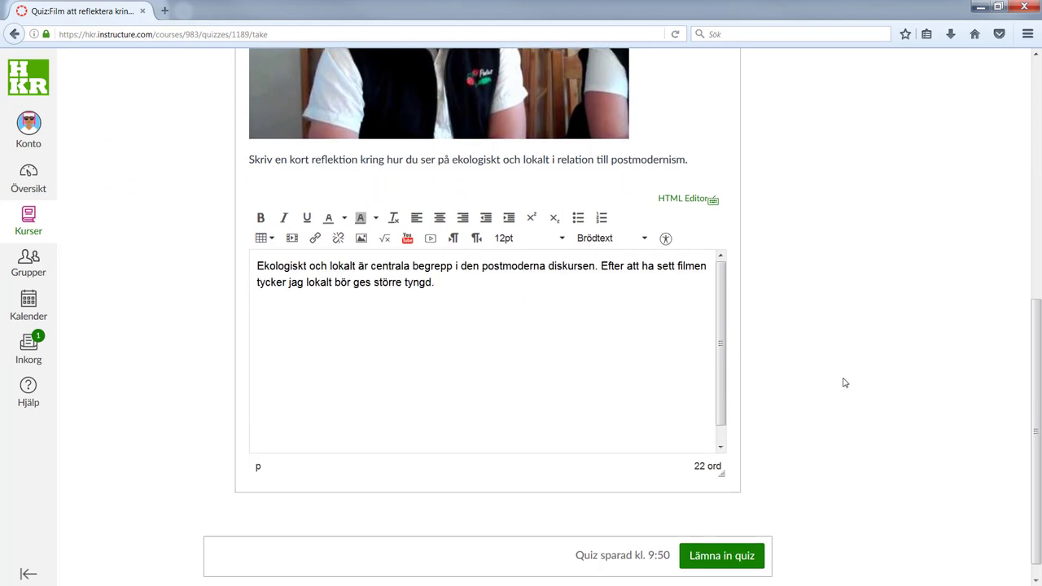
{"action": "left_click", "coordinate": [727, 543]}
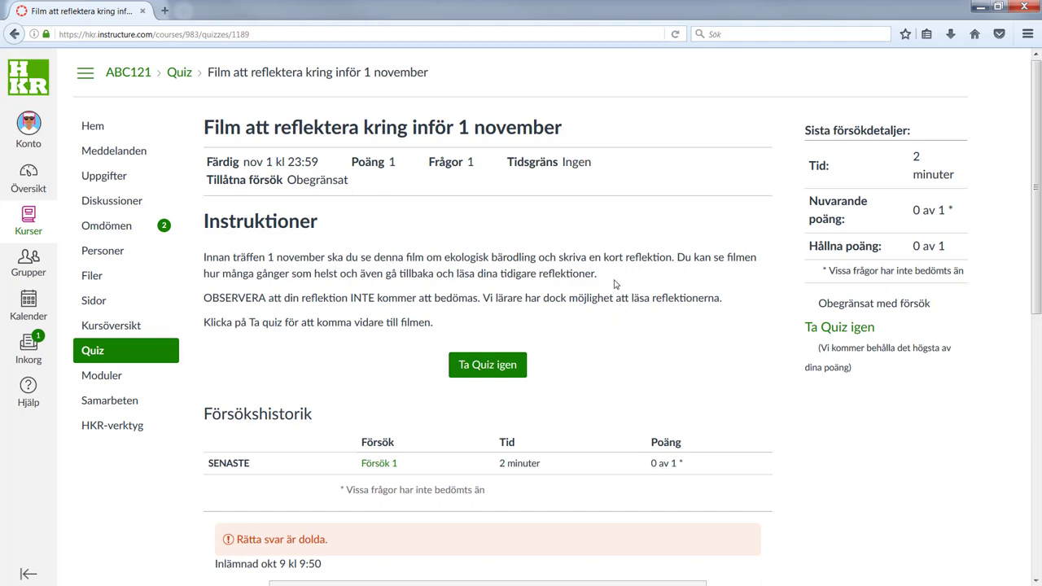
{"action": "left_click_drag", "start_coordinate": [1037, 232], "coordinate": [1038, 460]}
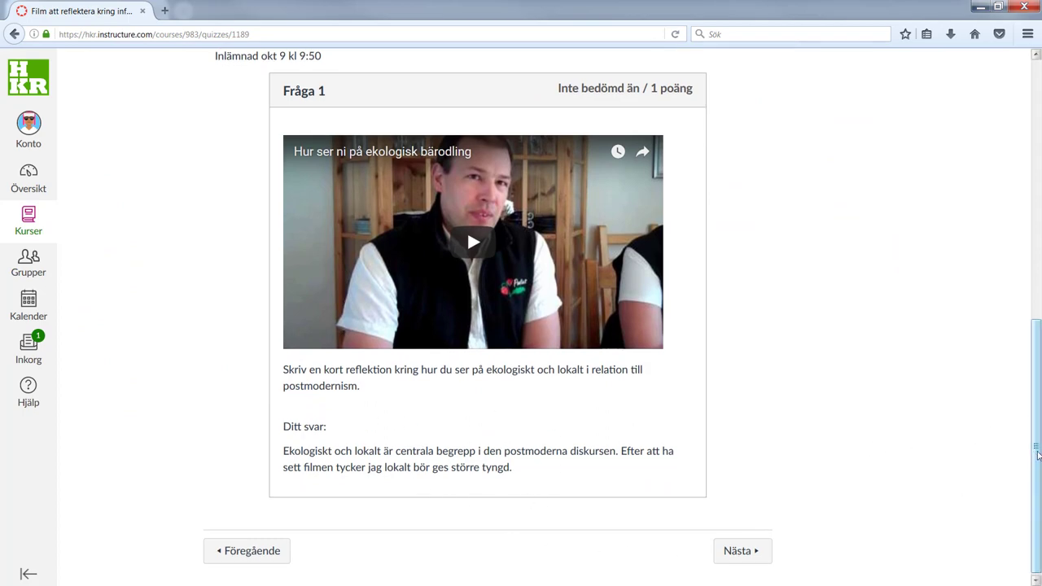
{"action": "left_click_drag", "start_coordinate": [1038, 456], "coordinate": [1038, 183]}
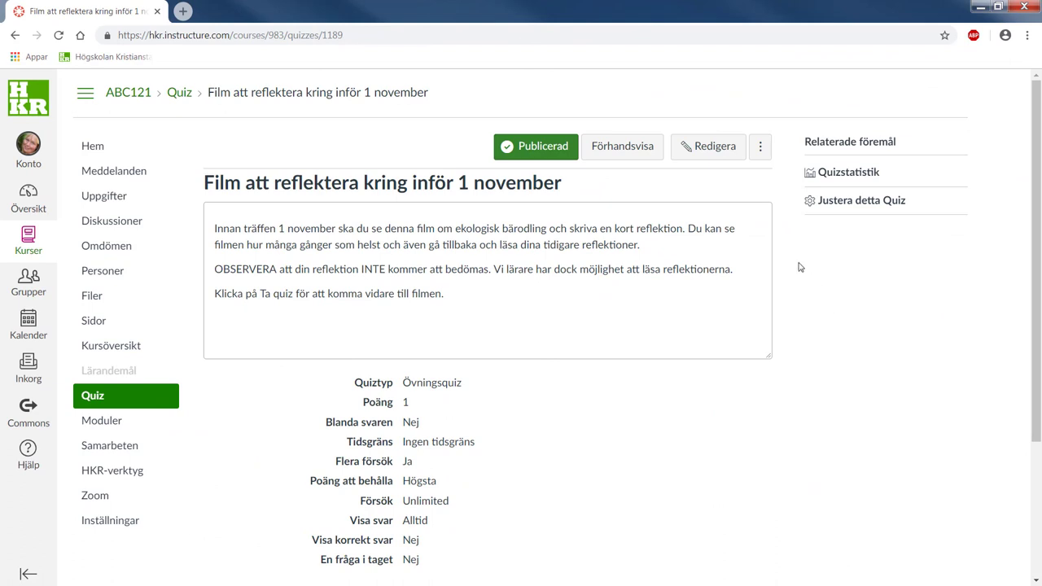
- In the teacher's view of the quiz, show the student quiz results listing who has and has not taken it
{"action": "left_click", "coordinate": [761, 147]}
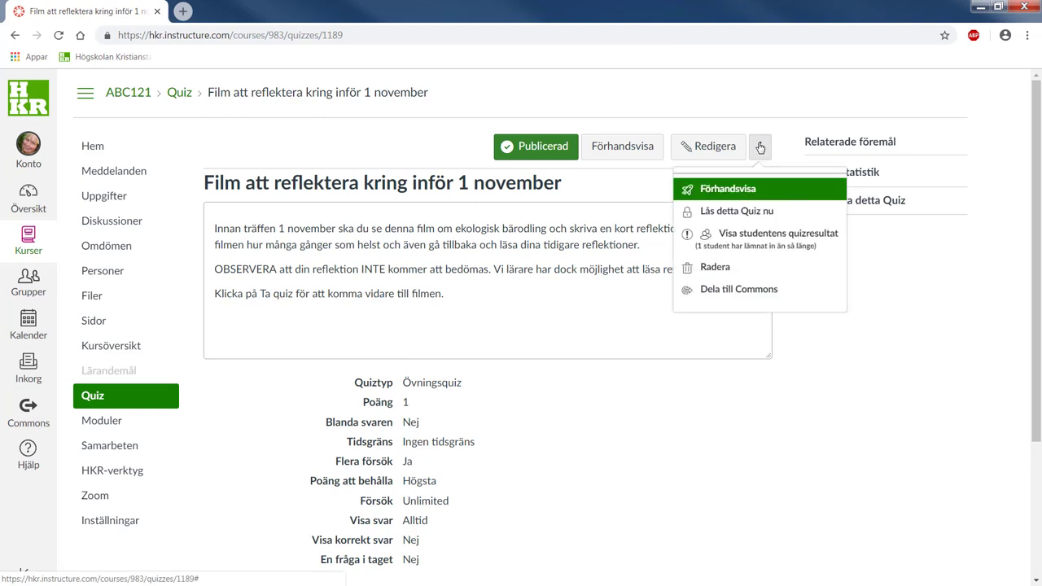
{"action": "left_click", "coordinate": [776, 245]}
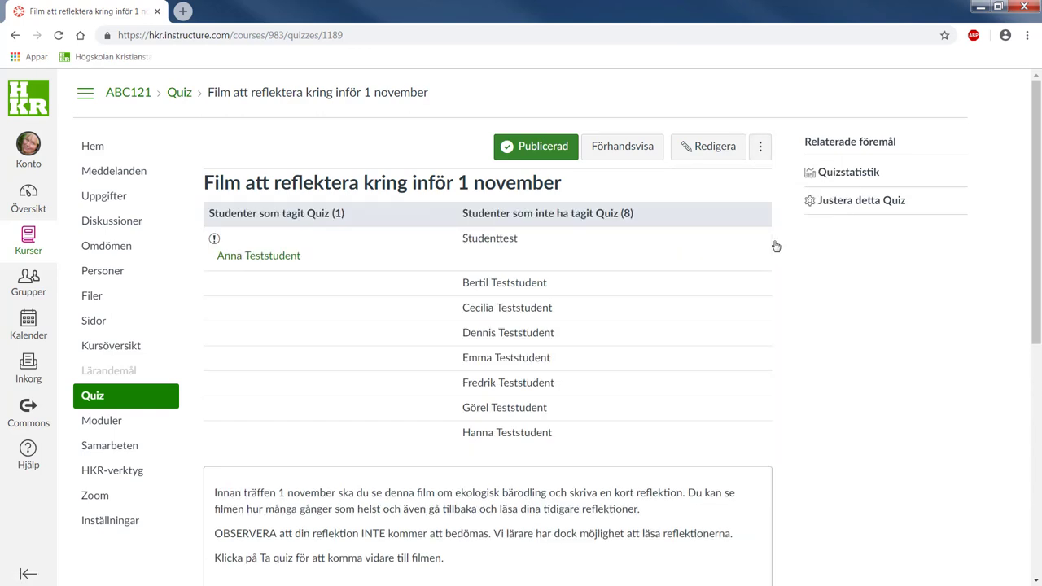